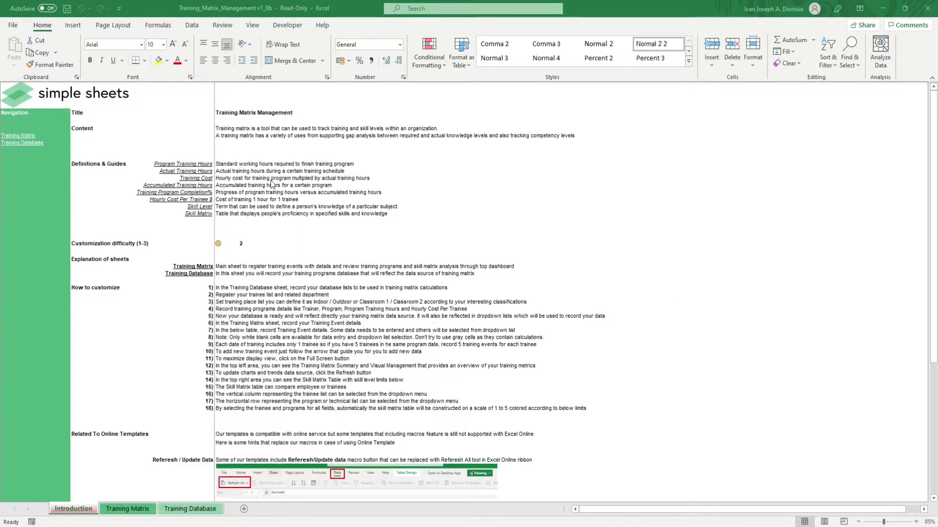
Step: Highlight the intro's key term definitions, difficulty rating, two-sheet explanations and eighteen customization steps
drag(223, 163, 227, 213)
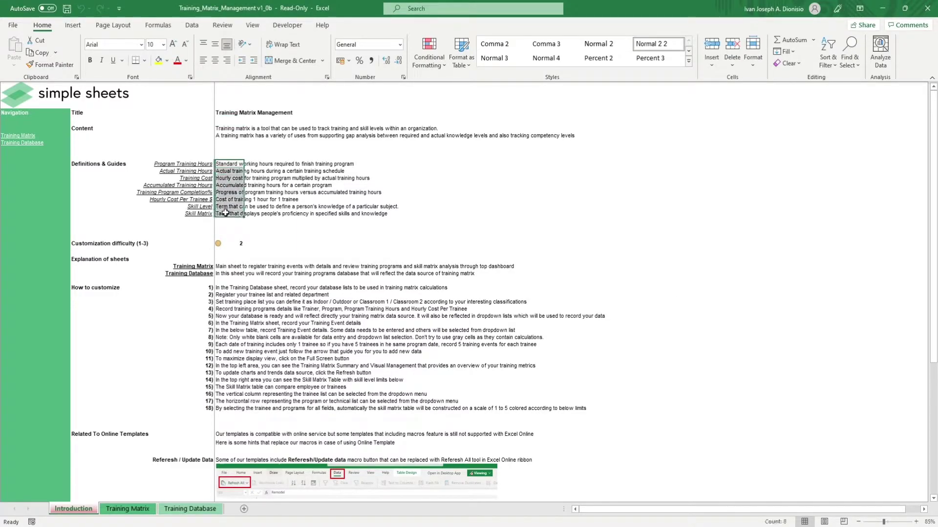
click(239, 243)
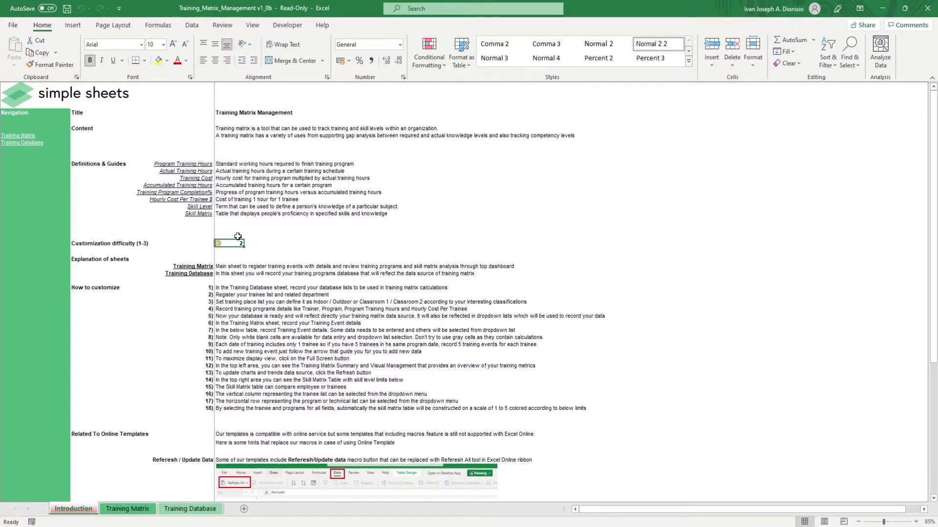
drag(218, 266, 220, 271)
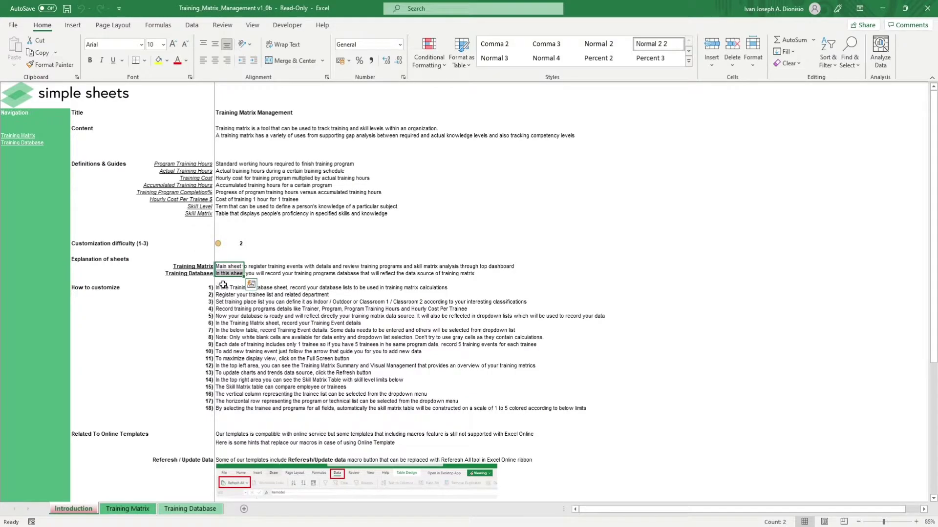
drag(223, 288, 229, 408)
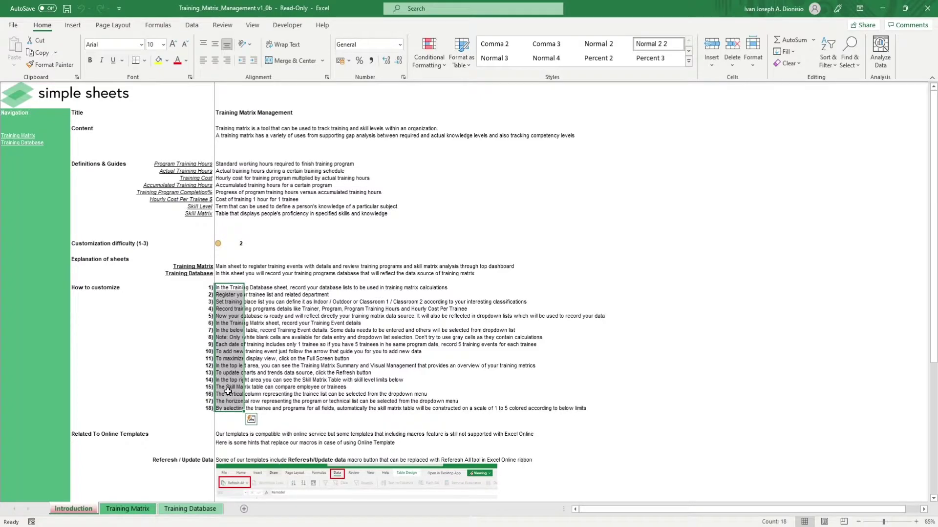
scroll(235, 413, down, 7)
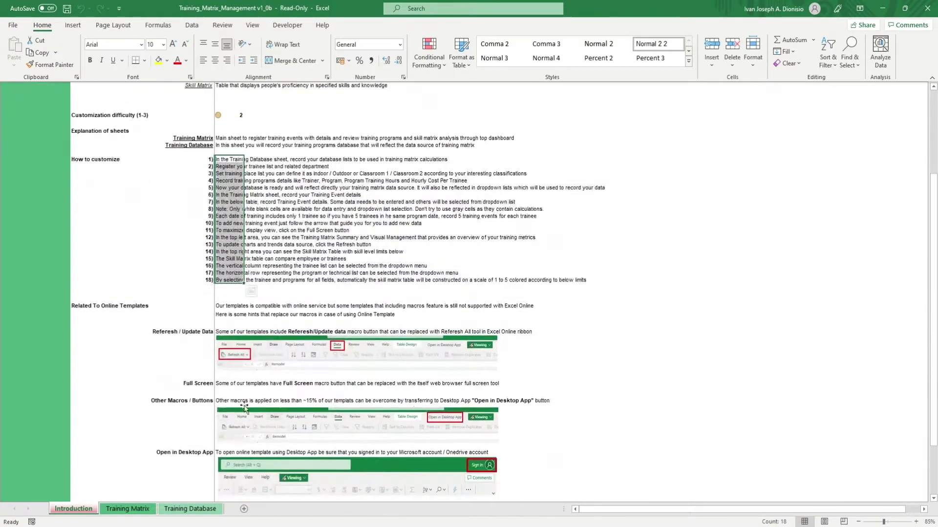
scroll(235, 413, down, 3)
click(678, 306)
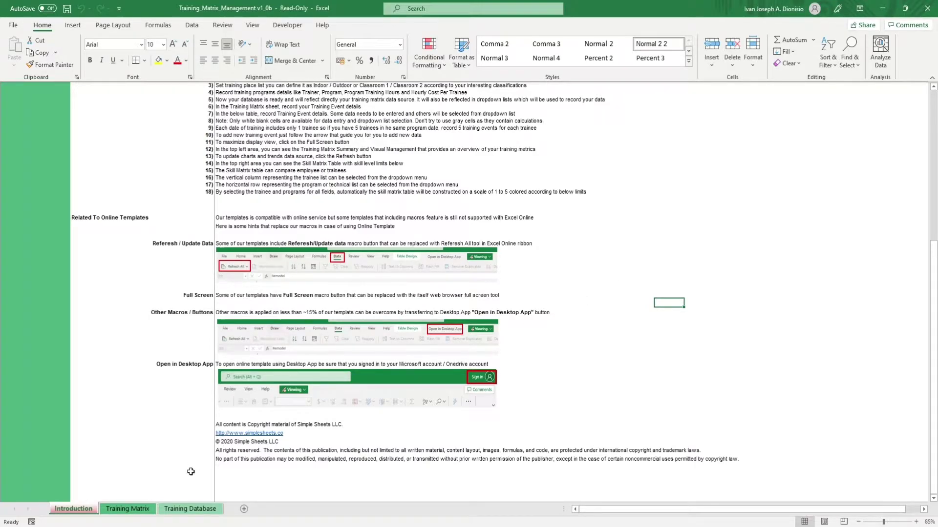
Step: Show the Training Database sheet and select its trainee names, departments and training places
click(190, 509)
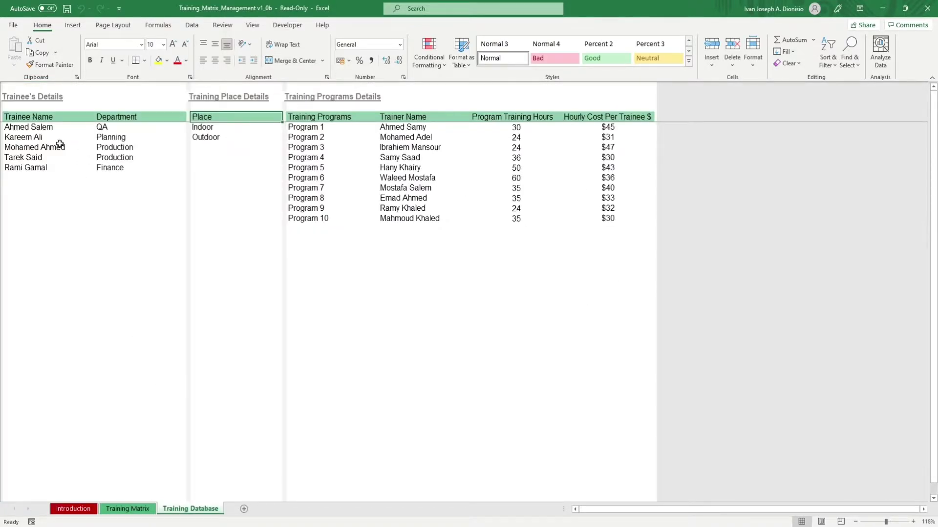
drag(51, 130, 45, 165)
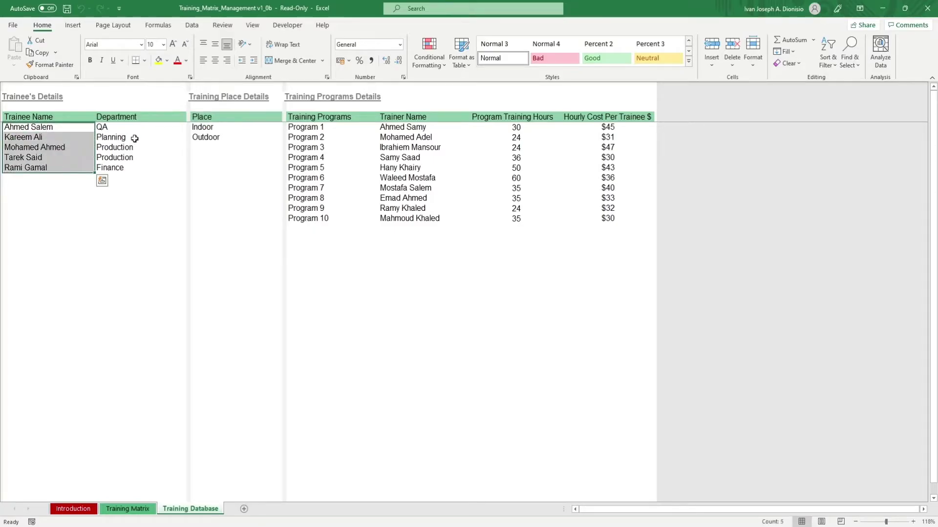
mouse_move(136, 126)
mouse_down()
mouse_move(131, 173)
mouse_move(200, 128)
mouse_up()
click(196, 136)
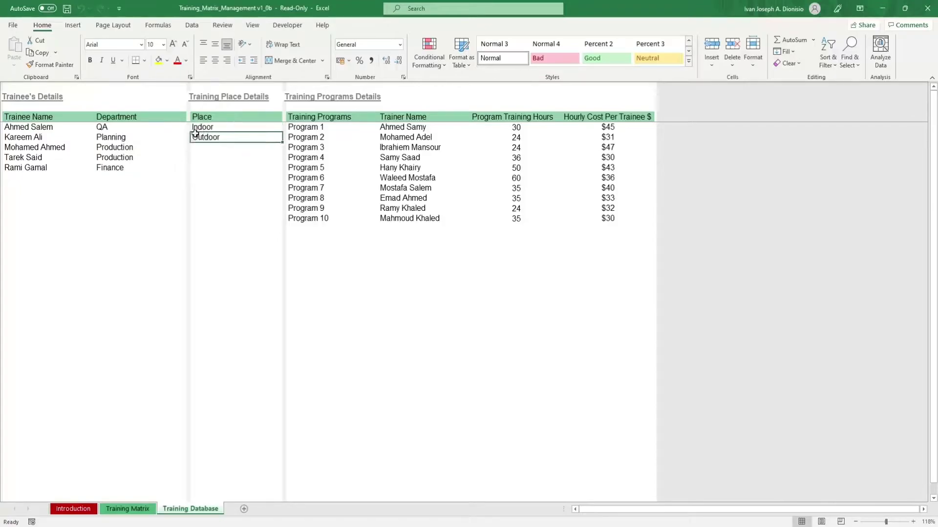
Step: Select Program 1 with its trainer, training hours and hourly cost per trainee
click(304, 128)
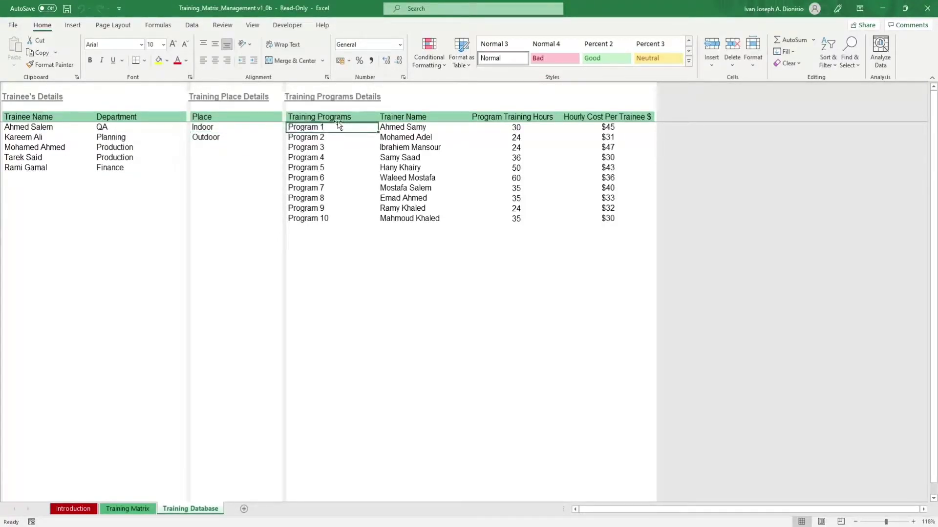
click(428, 126)
click(513, 129)
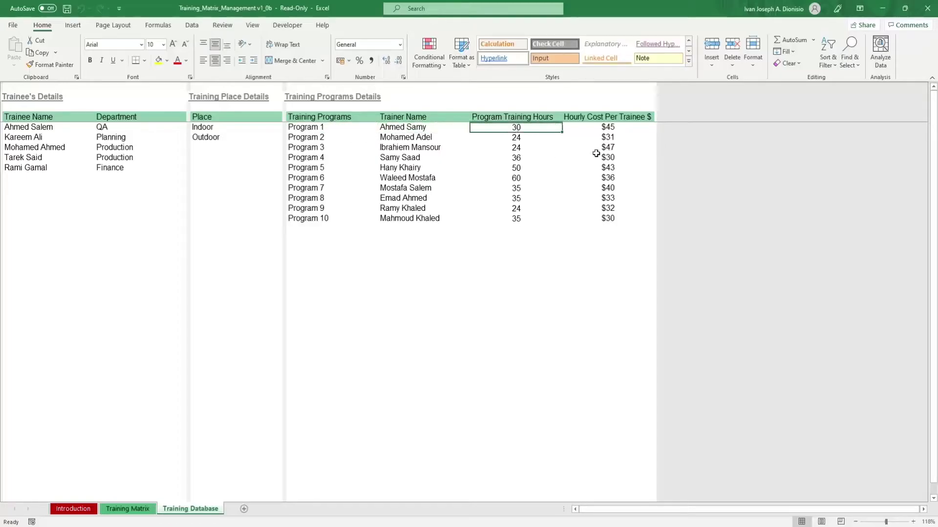
click(581, 127)
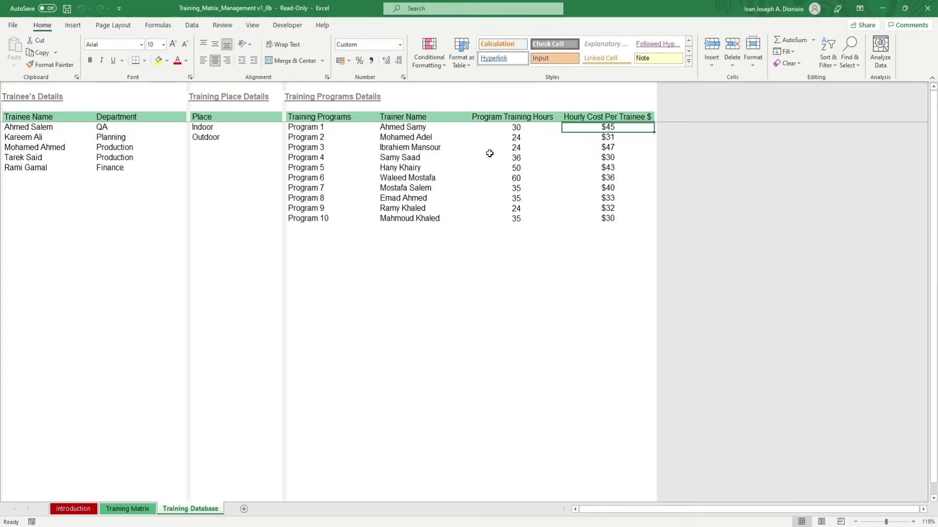
Step: Show the Training Matrix sheet and select the first log entry's trainee, program, hours and place
click(102, 509)
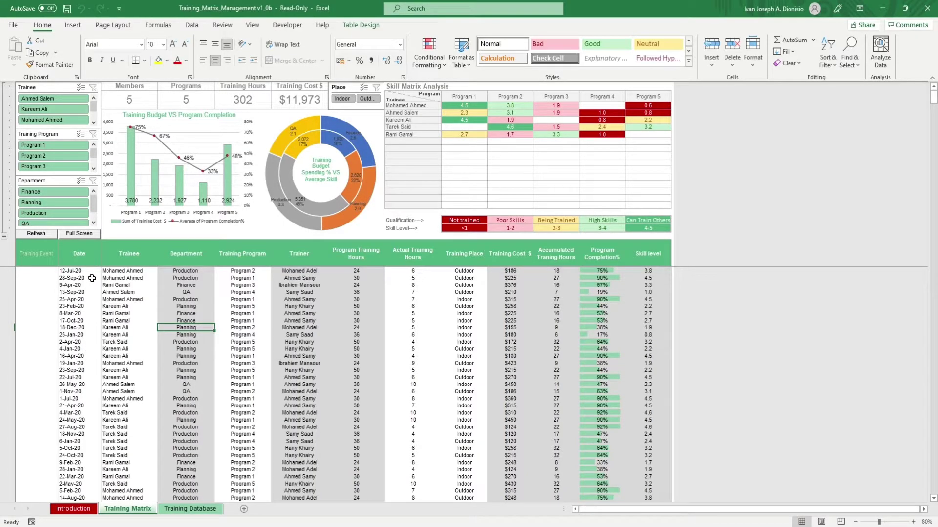
click(91, 271)
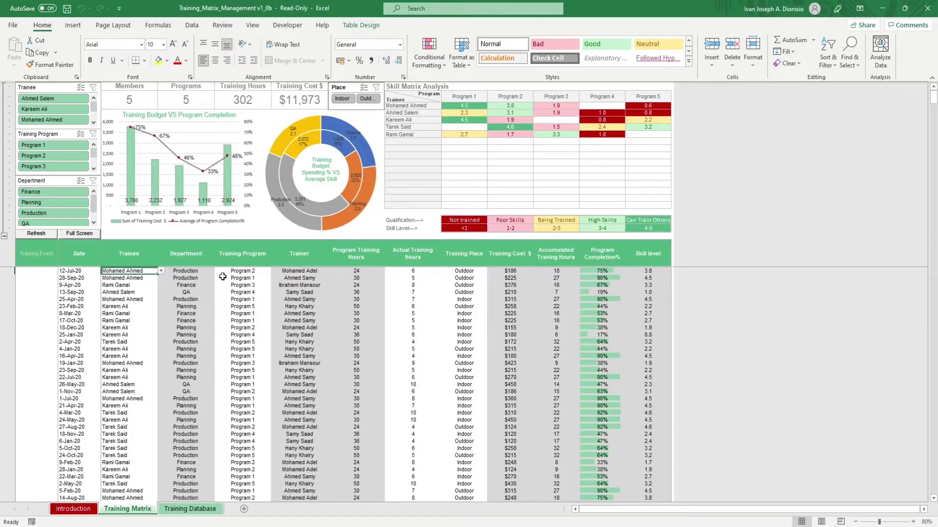
click(228, 278)
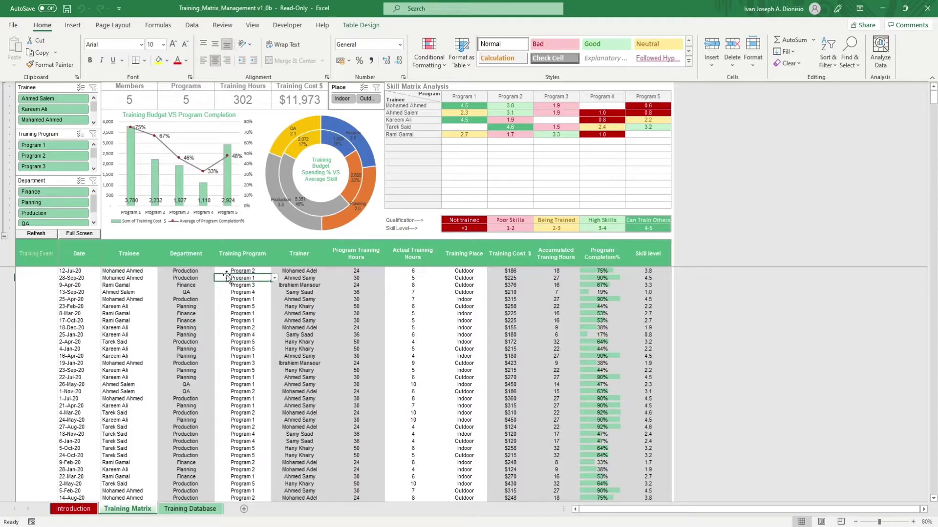
click(402, 271)
click(478, 272)
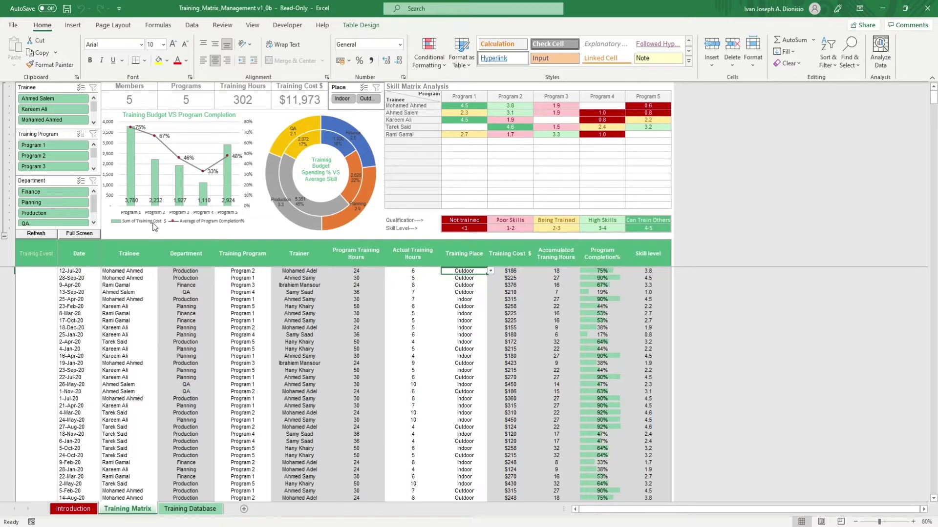
click(136, 99)
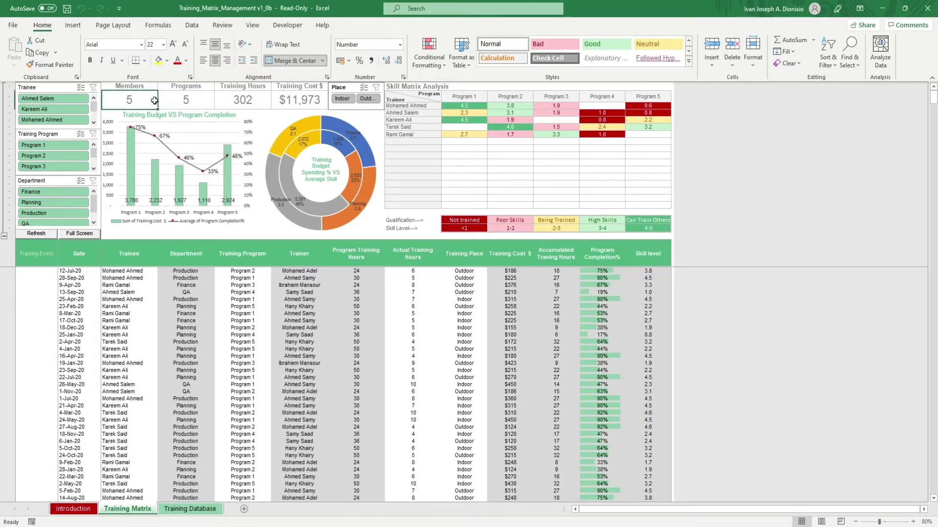
click(208, 106)
click(262, 103)
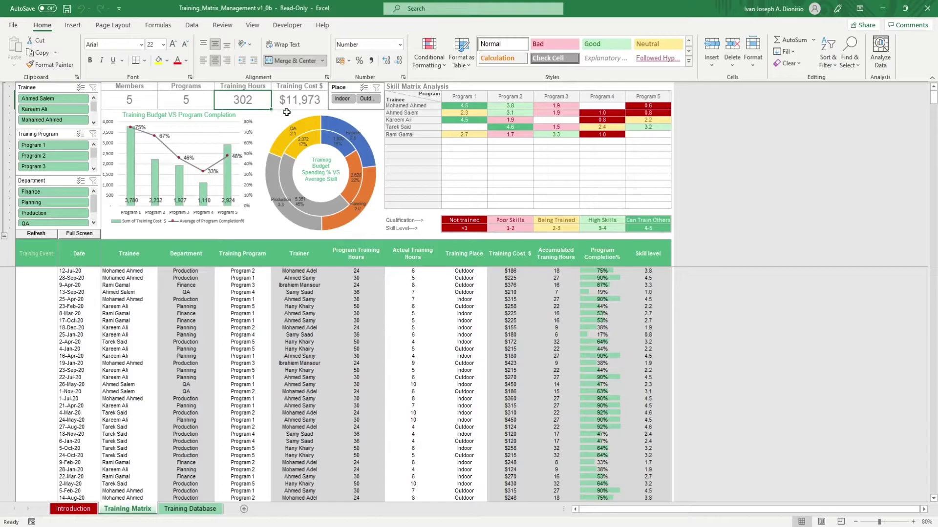
click(318, 105)
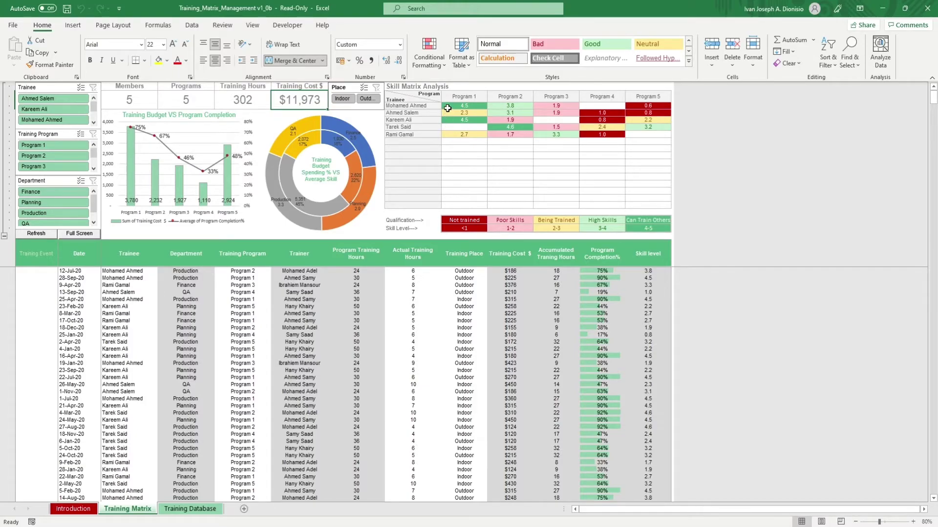
click(402, 141)
click(444, 141)
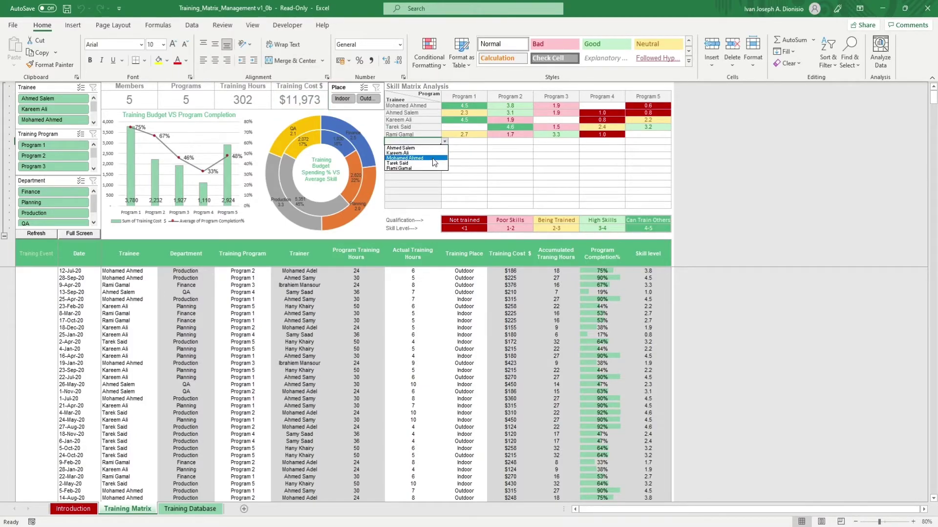
click(426, 165)
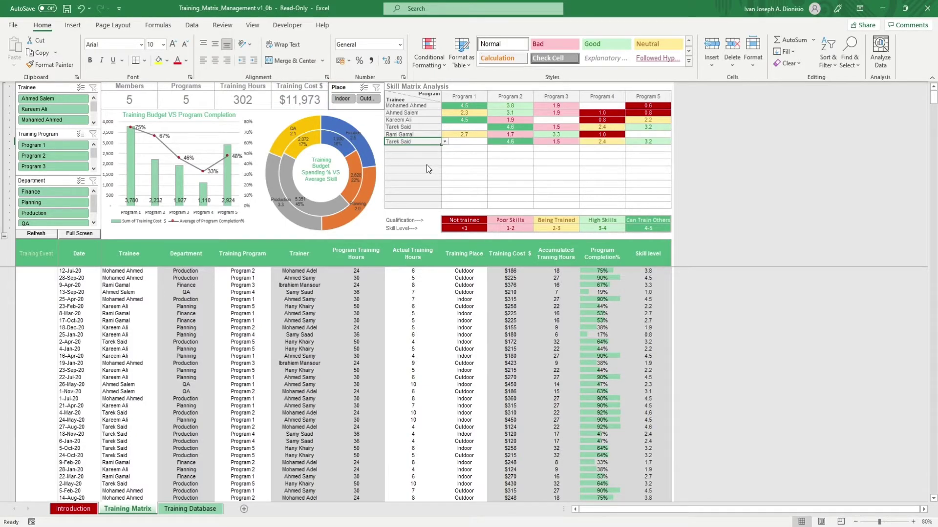
click(464, 143)
click(510, 142)
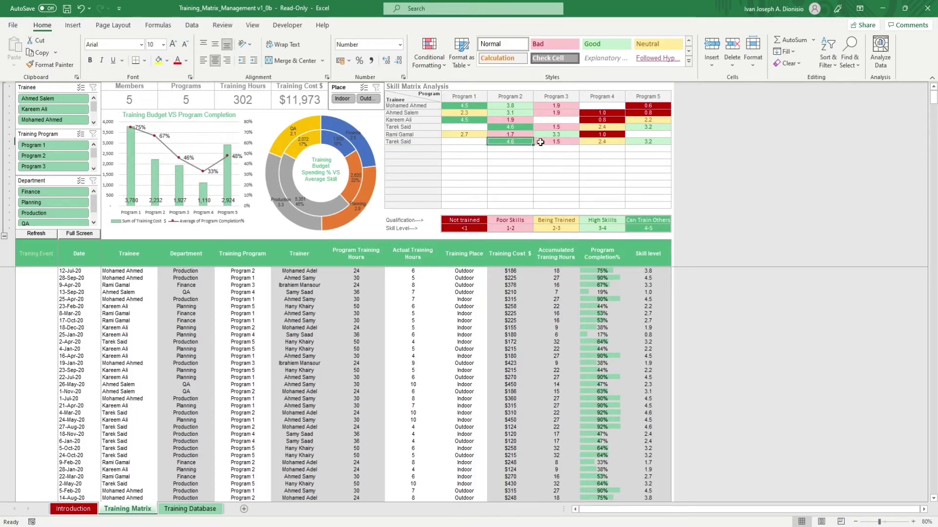
click(555, 142)
click(598, 141)
click(648, 141)
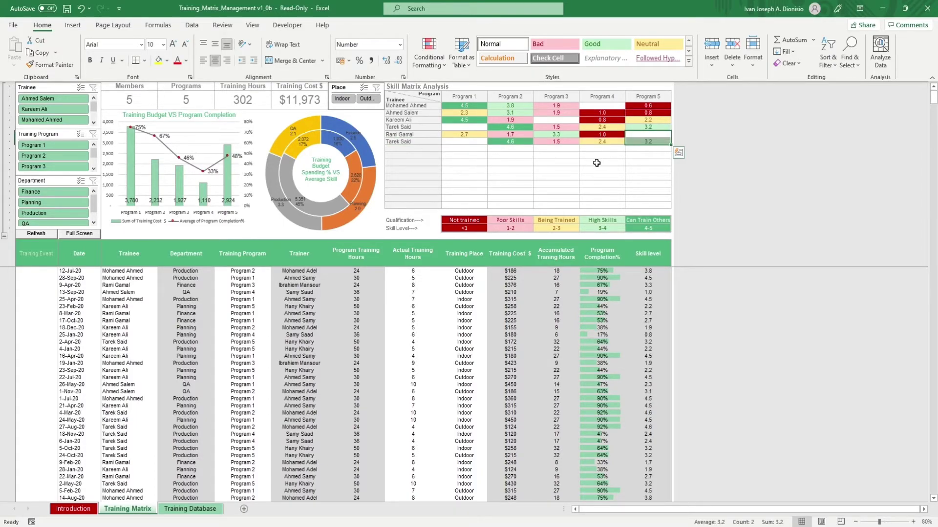
click(565, 163)
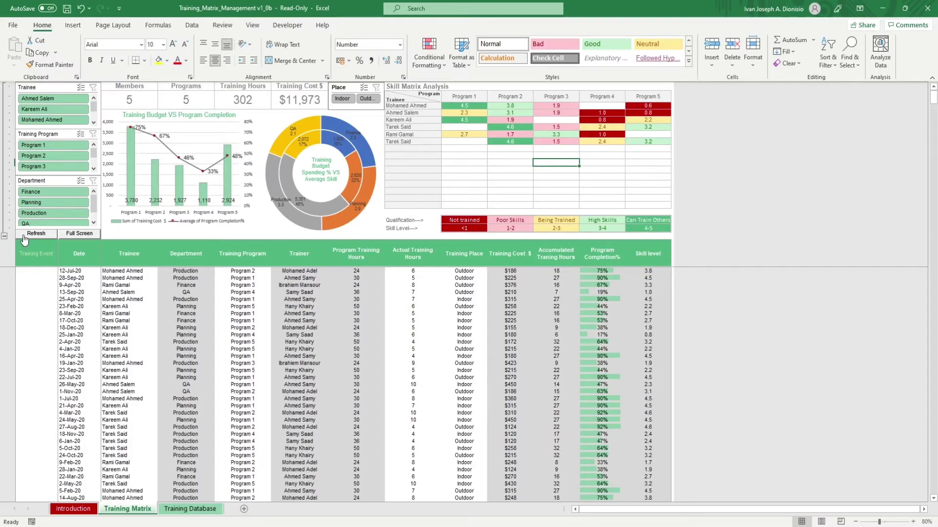
Step: Switch the Training Matrix dashboard to full-screen view, hiding the ribbon and formula bar
click(75, 238)
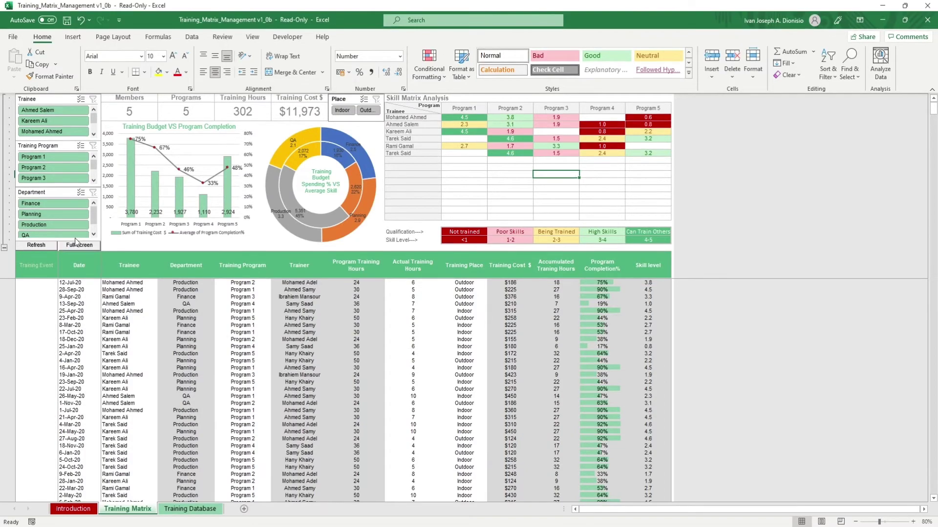